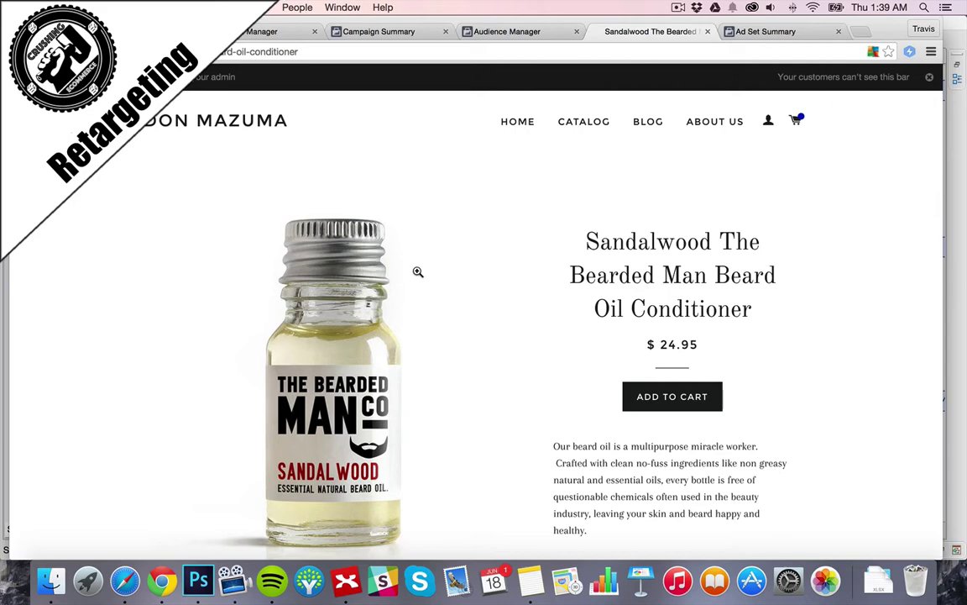
- Start a new custom audience based on website traffic in the Audience Manager
click(536, 32)
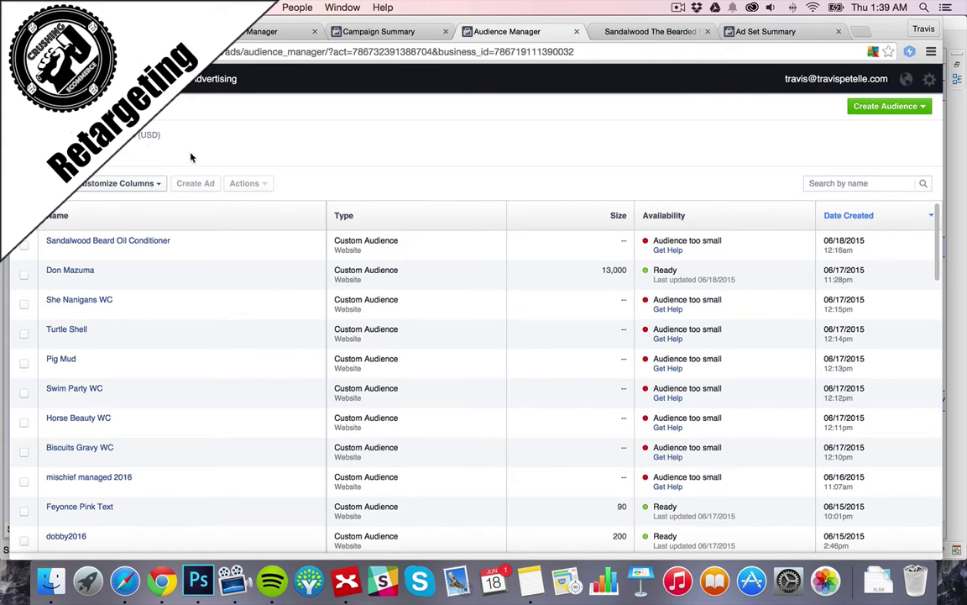
click(904, 114)
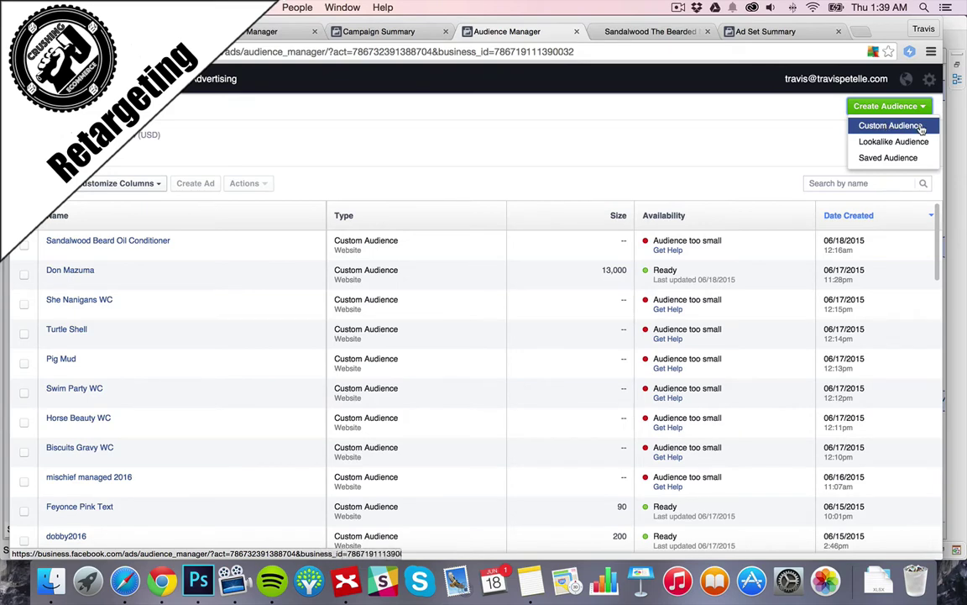
click(921, 128)
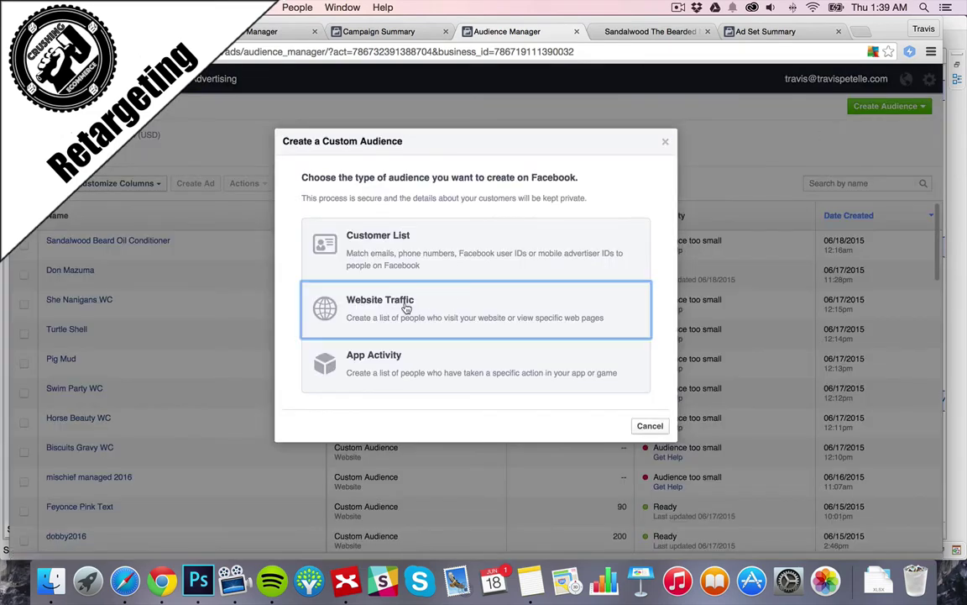
click(406, 309)
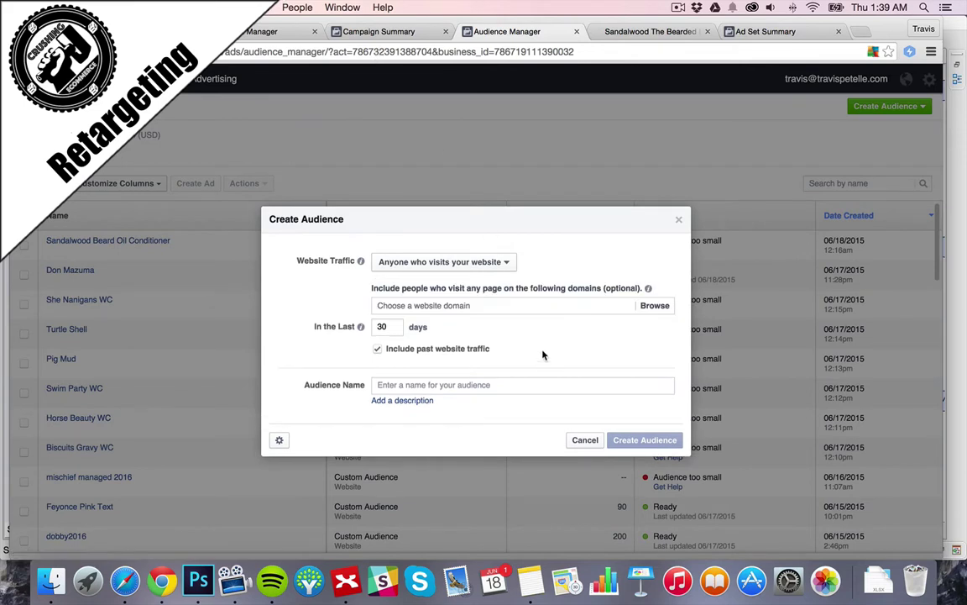
- Set the website traffic type to "People who visit specific web pages" and get ready to enter URL keywords
click(458, 262)
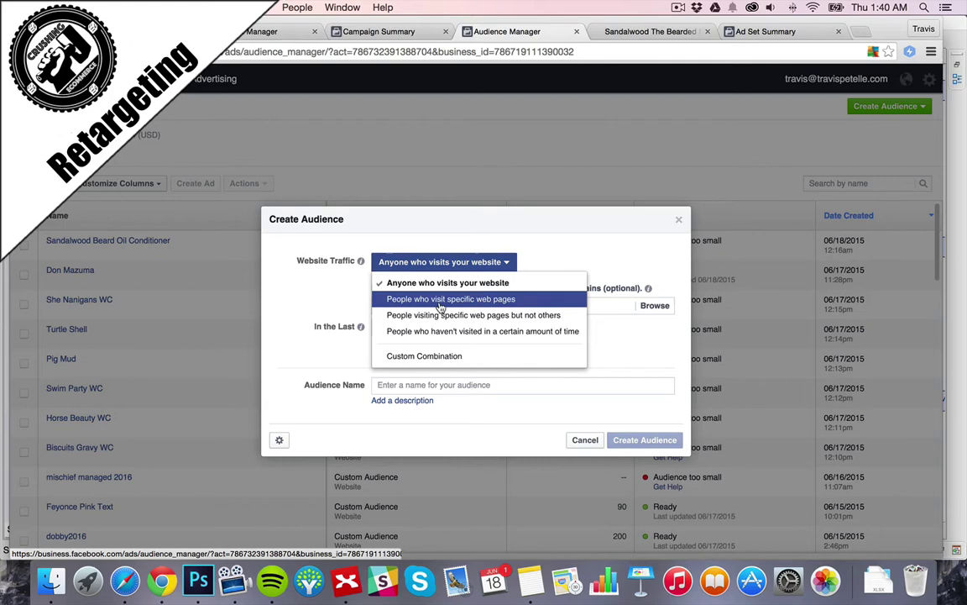
click(431, 304)
click(470, 307)
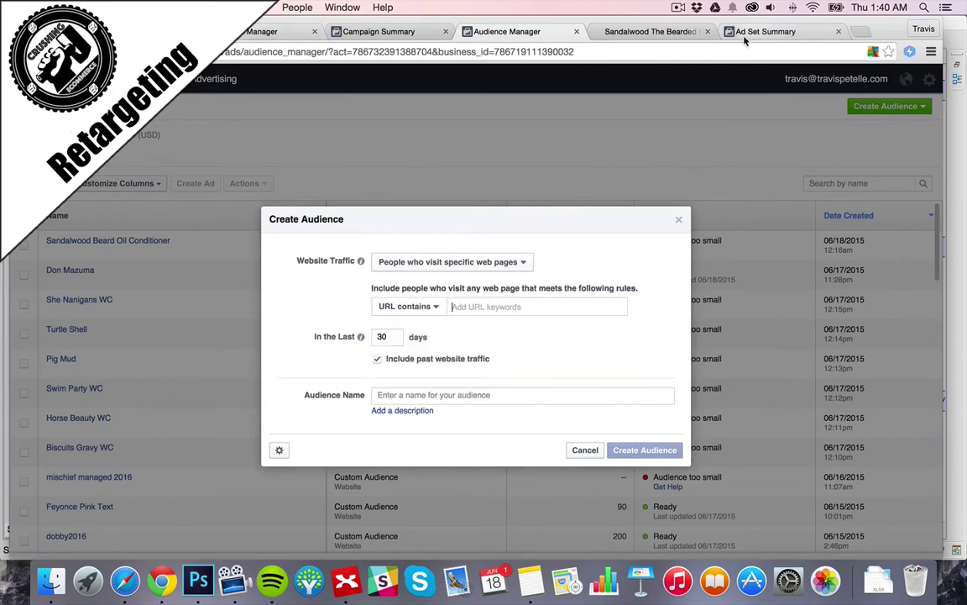
- Open the Beardilizer Facial Hair and Beard Growth Complex product page from the Don Mazuma store's featured products and copy its URL
click(651, 31)
scroll(484, 199, down, 10)
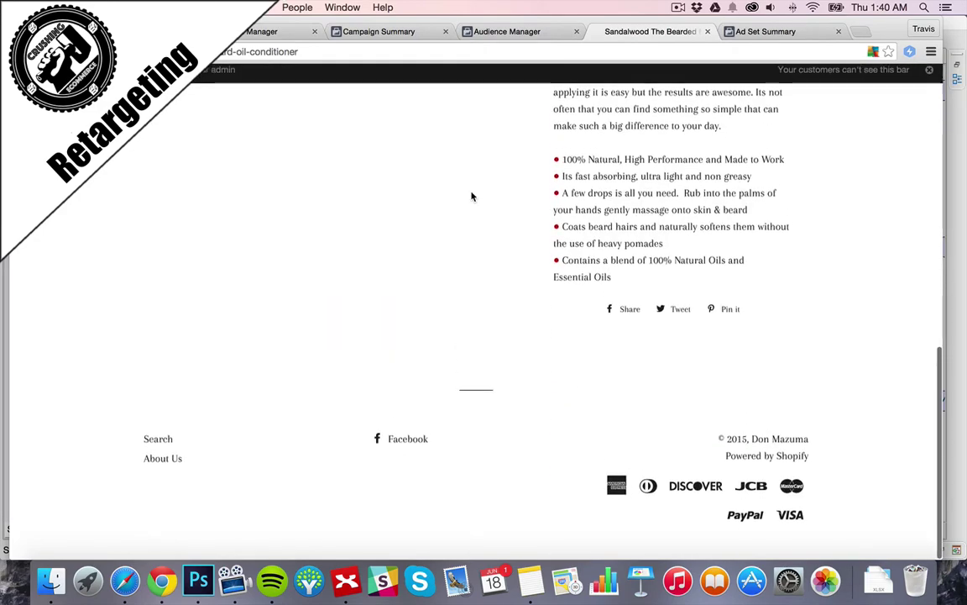
scroll(471, 194, up, 10)
click(517, 123)
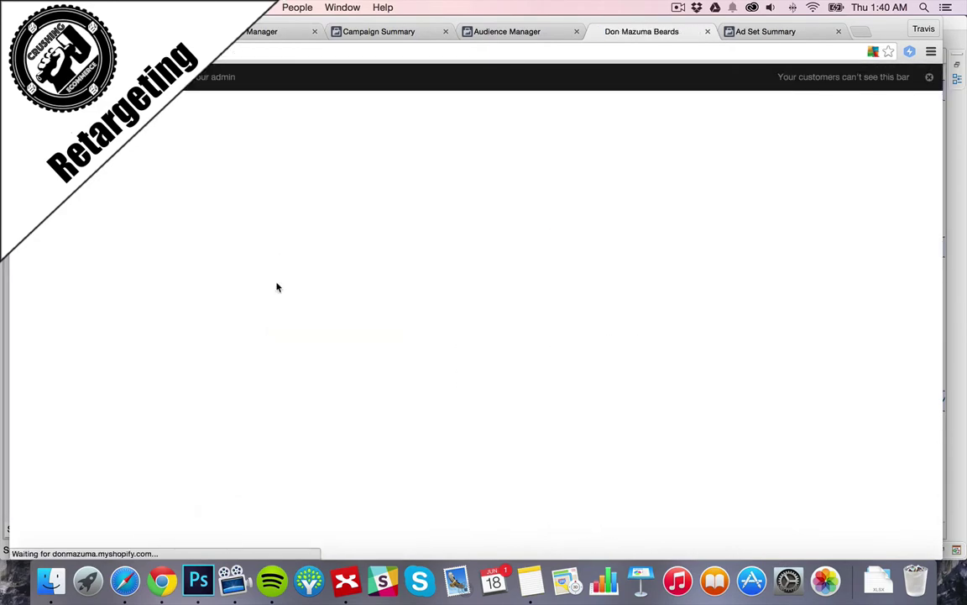
scroll(277, 265, down, 5)
scroll(273, 267, down, 5)
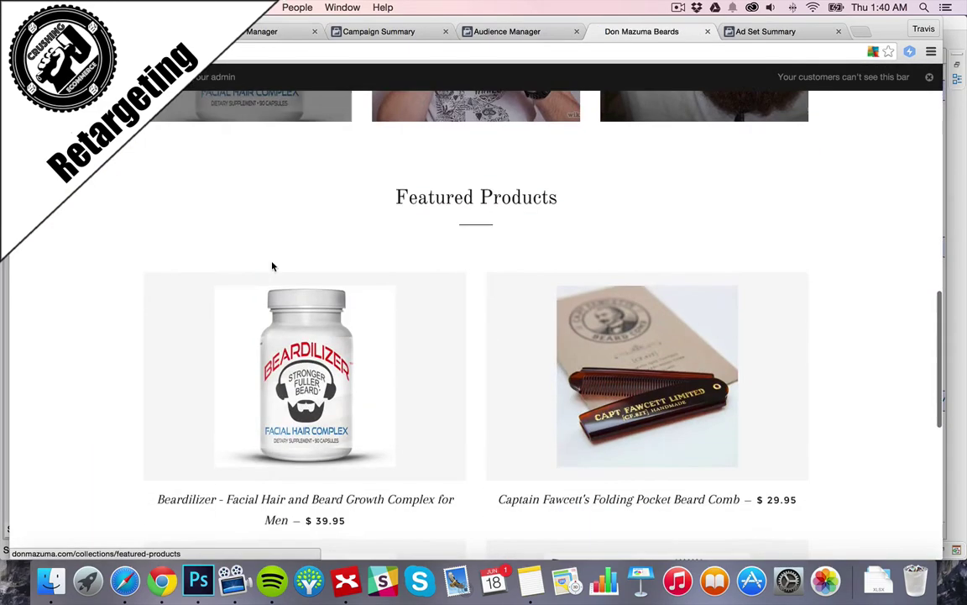
click(272, 267)
click(365, 51)
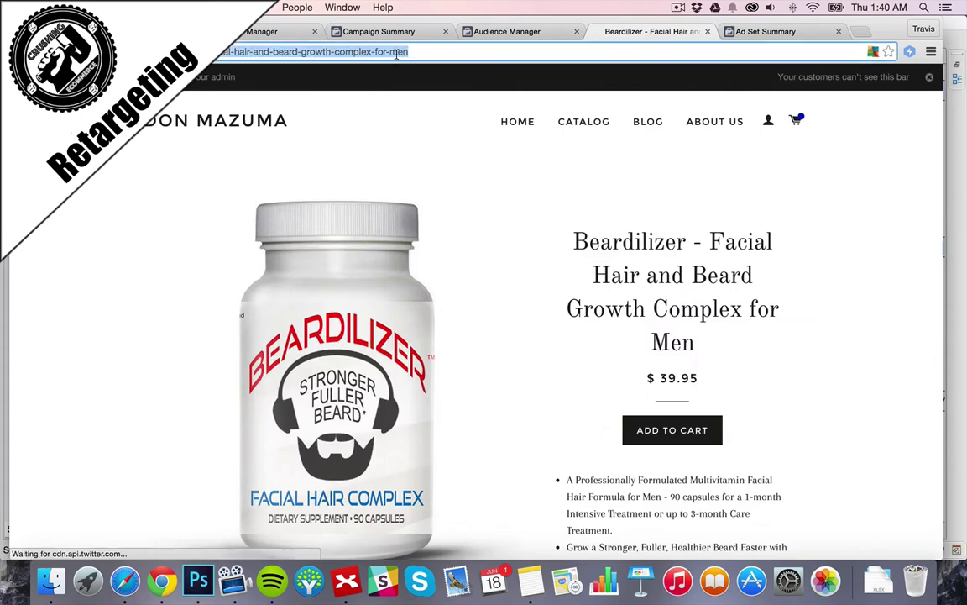
click(481, 31)
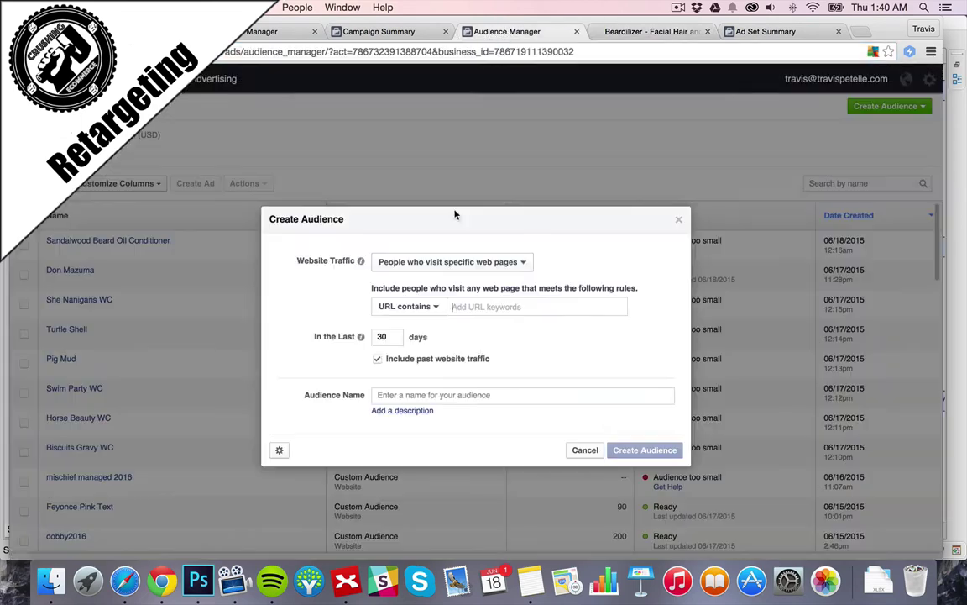
key(ctrl+v)
key(Tab)
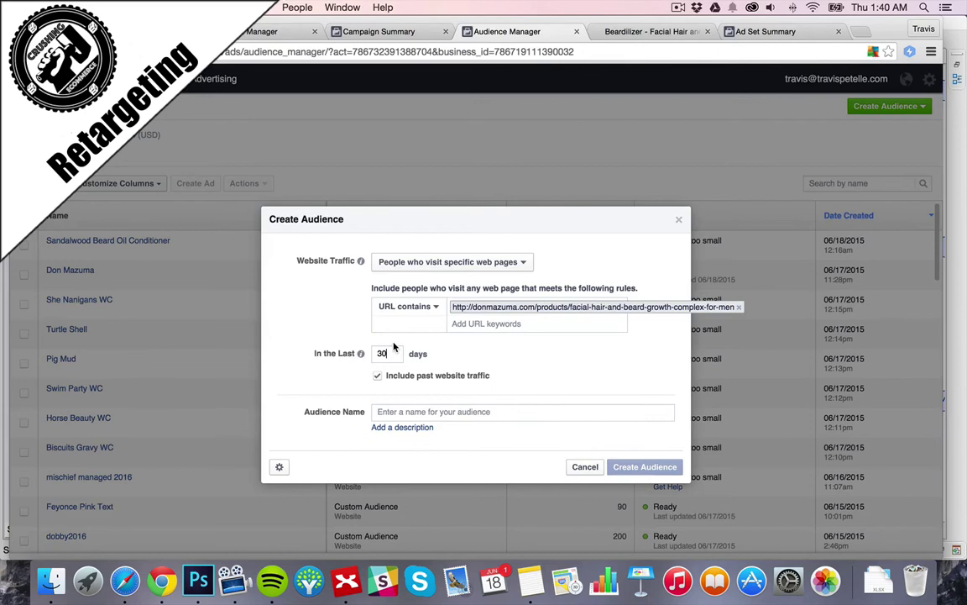
- Create the audience with the name "Beard Growth Pills" and a 180-day retention period
mouse_move(362, 355)
text(180)
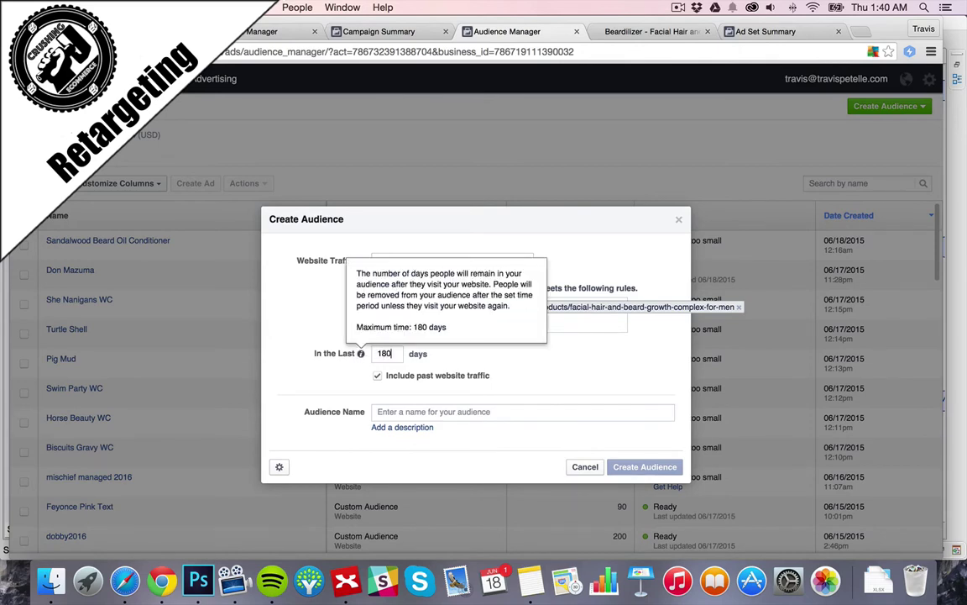
click(509, 411)
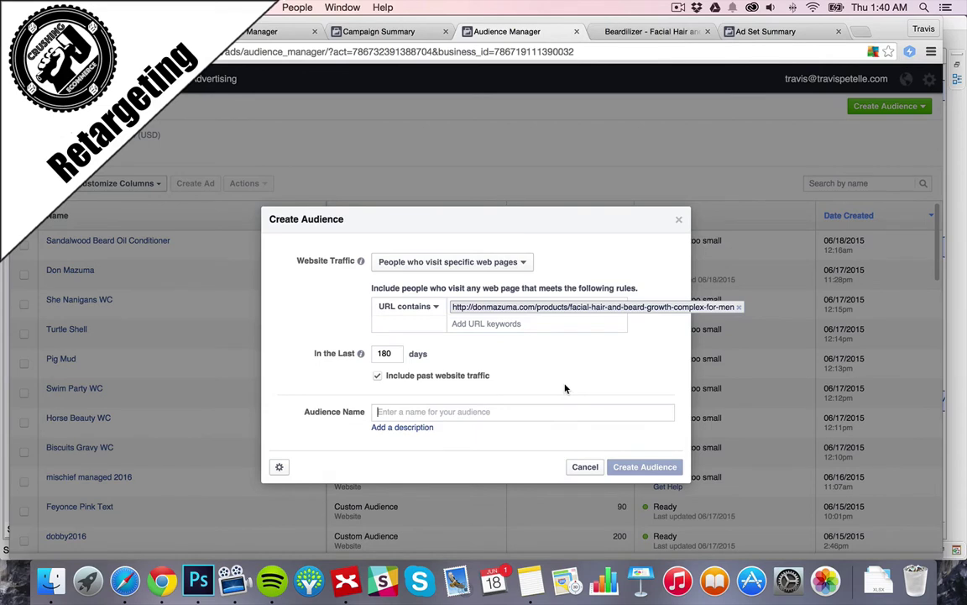
text(Beard Growth Pills)
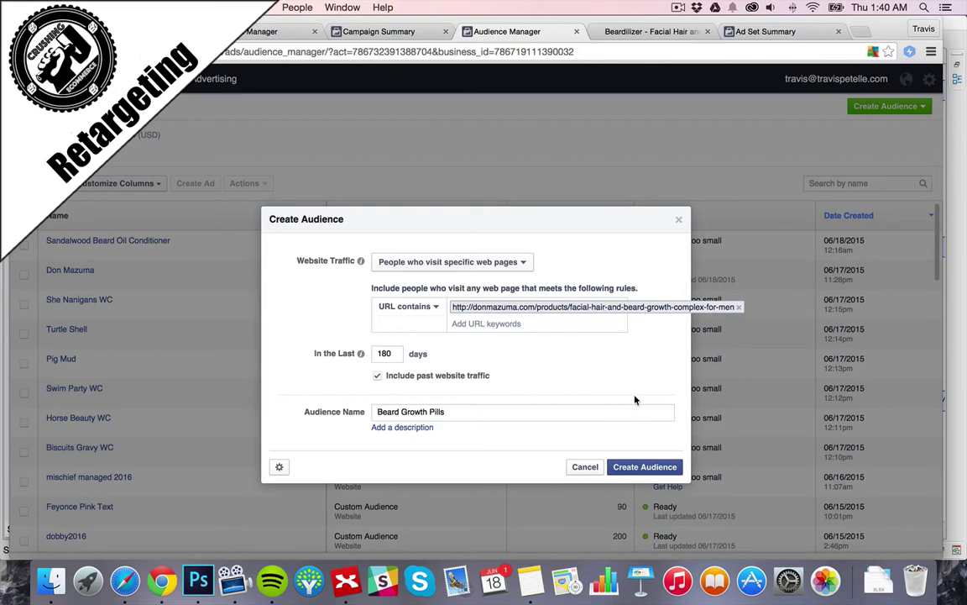
click(651, 467)
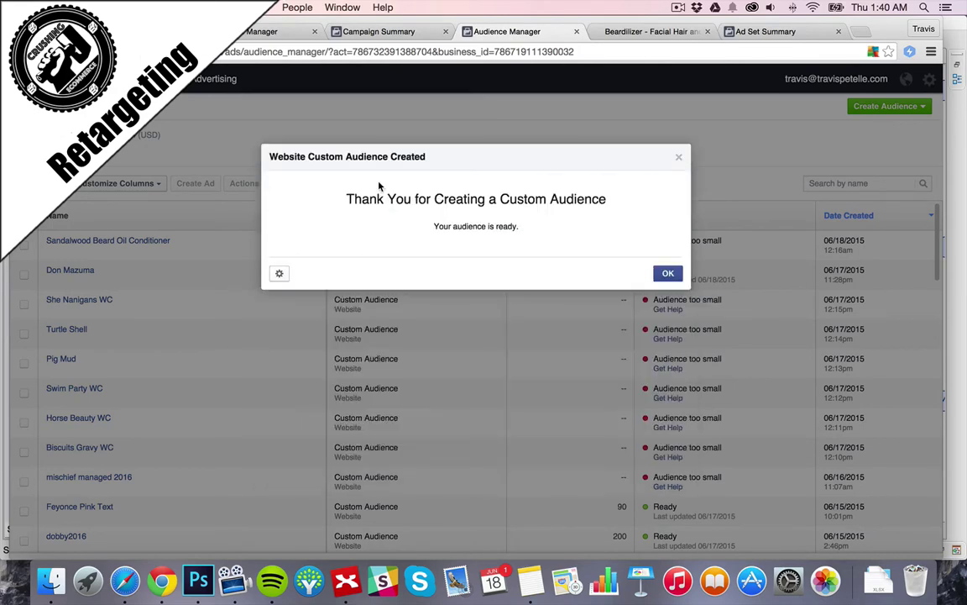
click(668, 273)
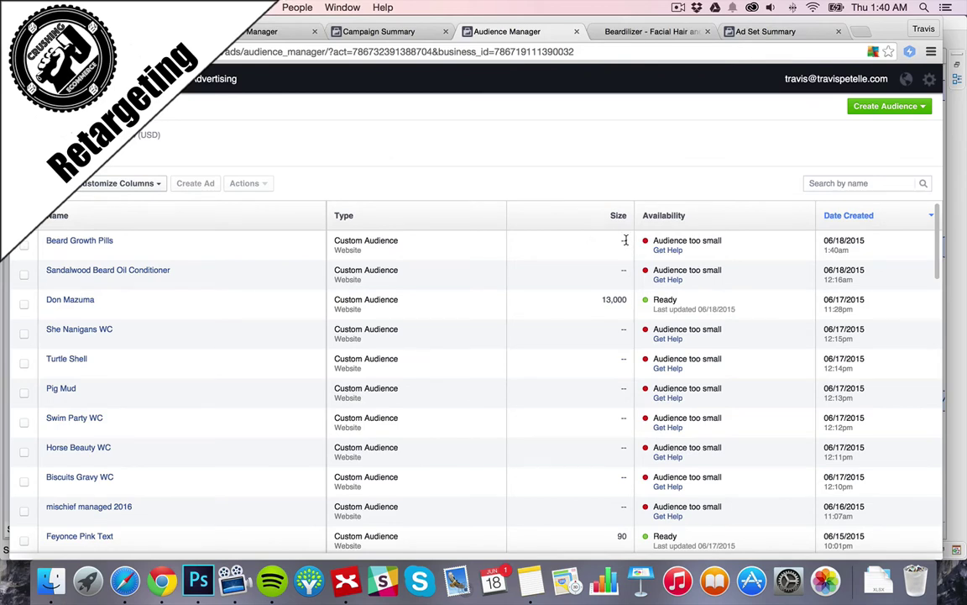
click(24, 244)
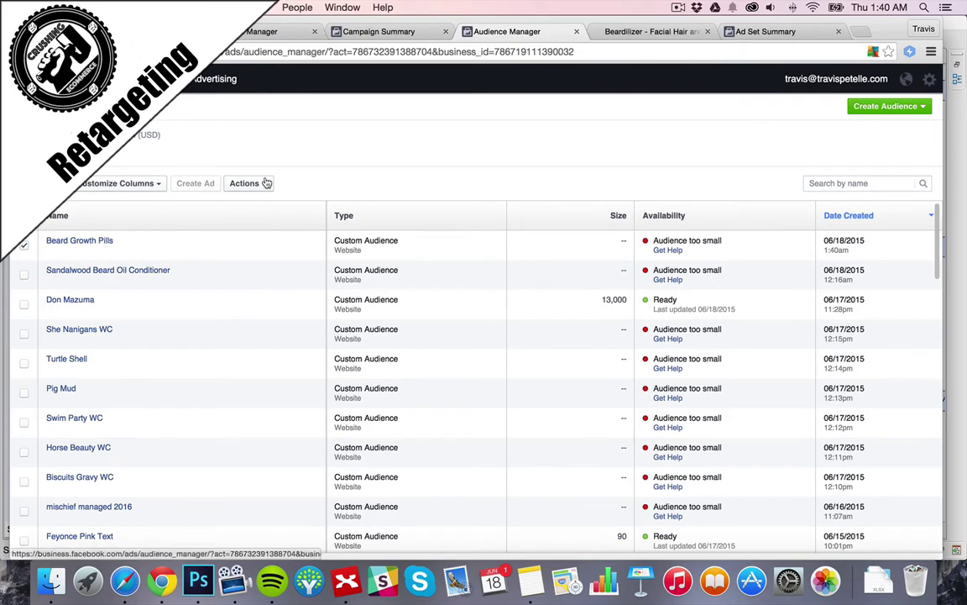
click(24, 244)
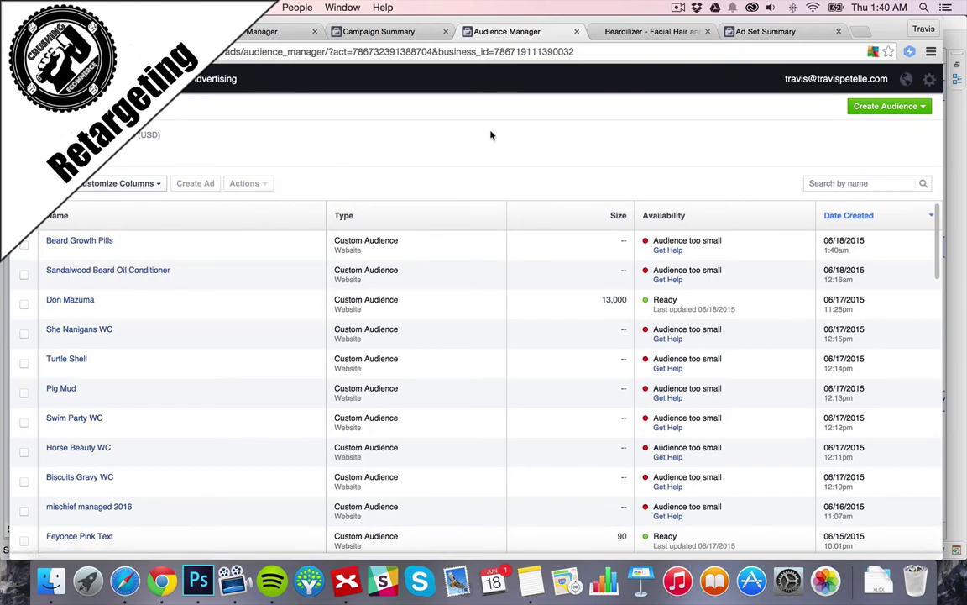
- Review the campaign's "Retargeting Ad – Shirts" ad set, examining its custom audience, age and placement targeting and the ad creative
click(399, 34)
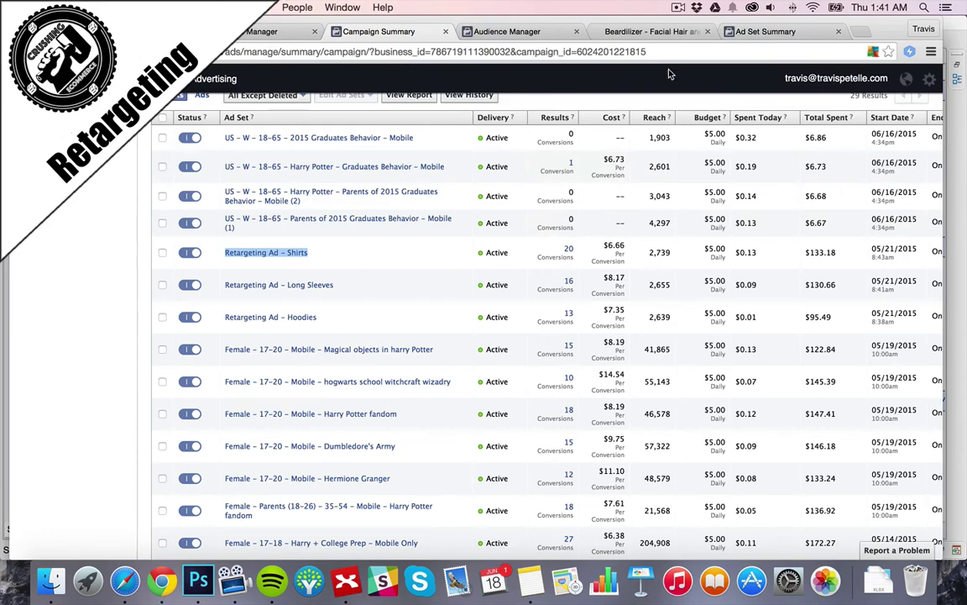
click(760, 31)
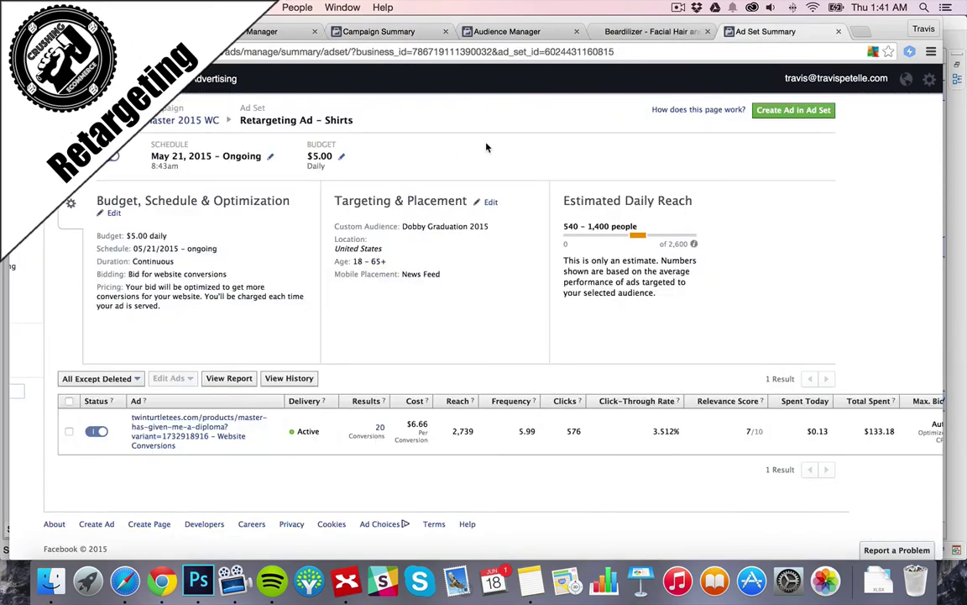
scroll(482, 148, down, 1)
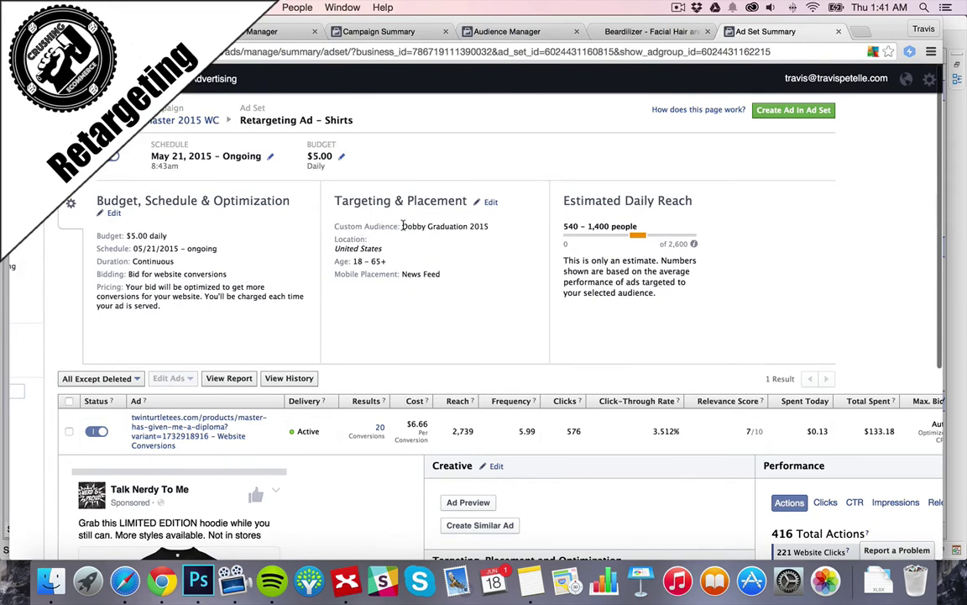
drag(402, 226, 445, 224)
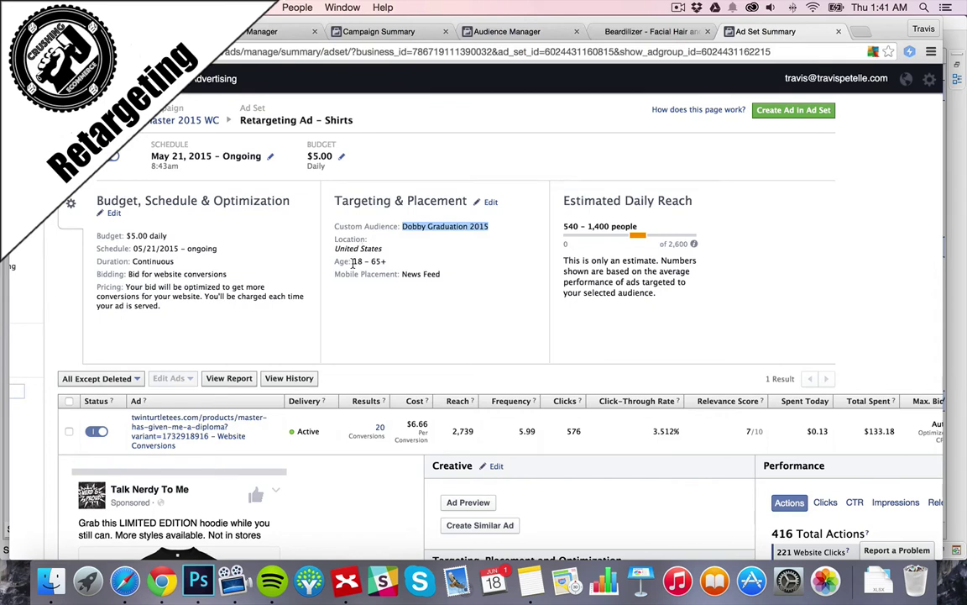
drag(353, 261, 441, 275)
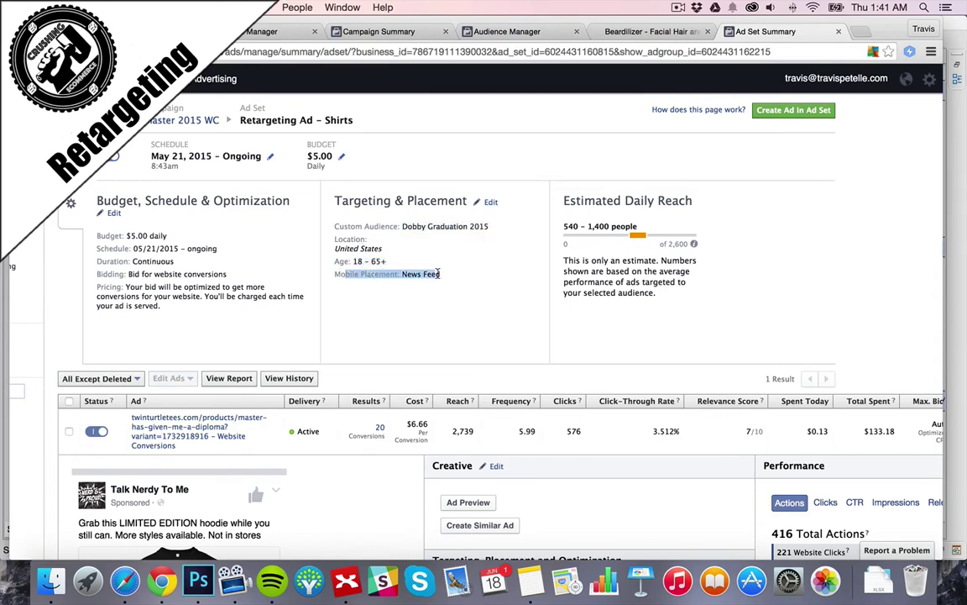
click(404, 261)
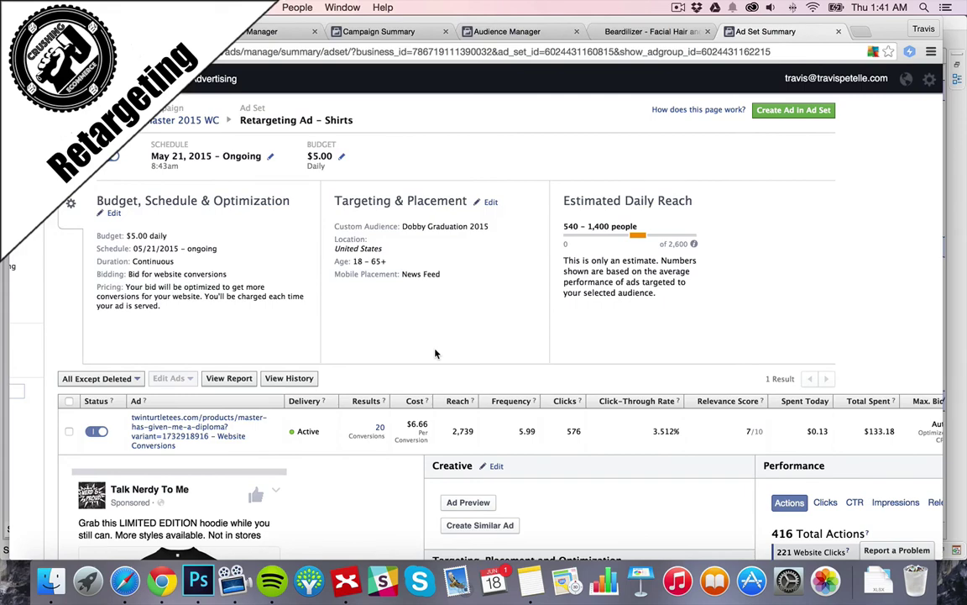
scroll(435, 353, down, 5)
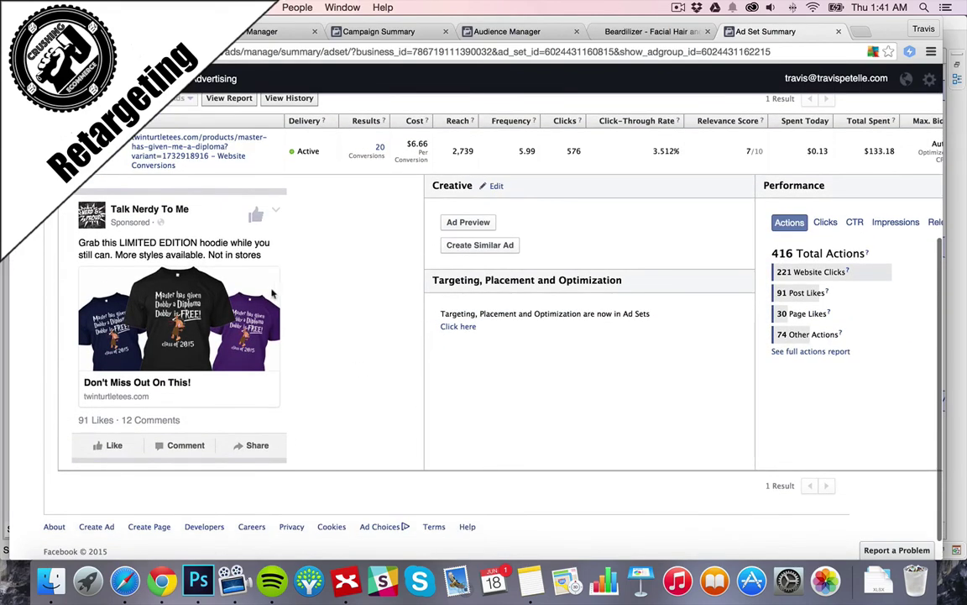